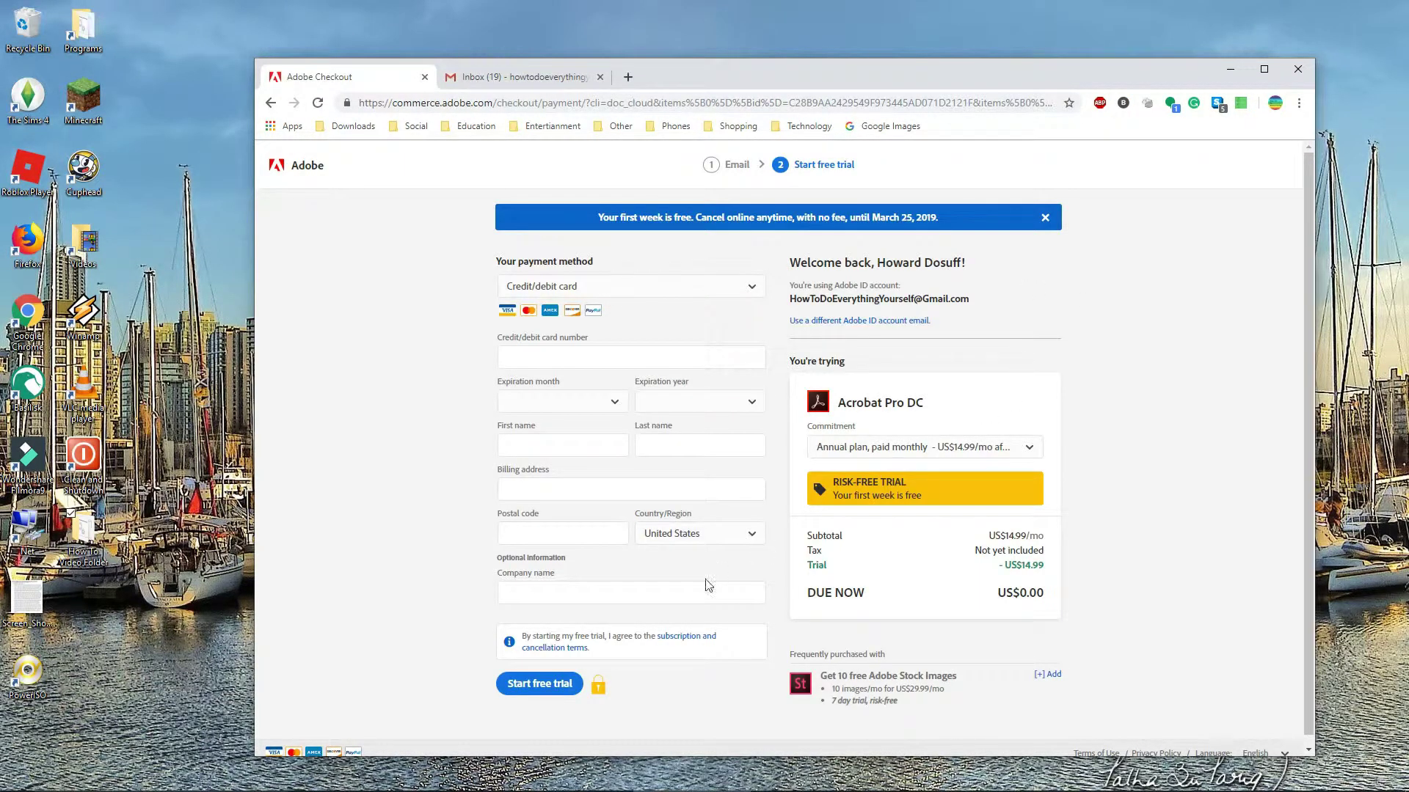
# Submit the Acrobat Pro DC free trial request from the Adobe payment page
pyautogui.click(547, 685)
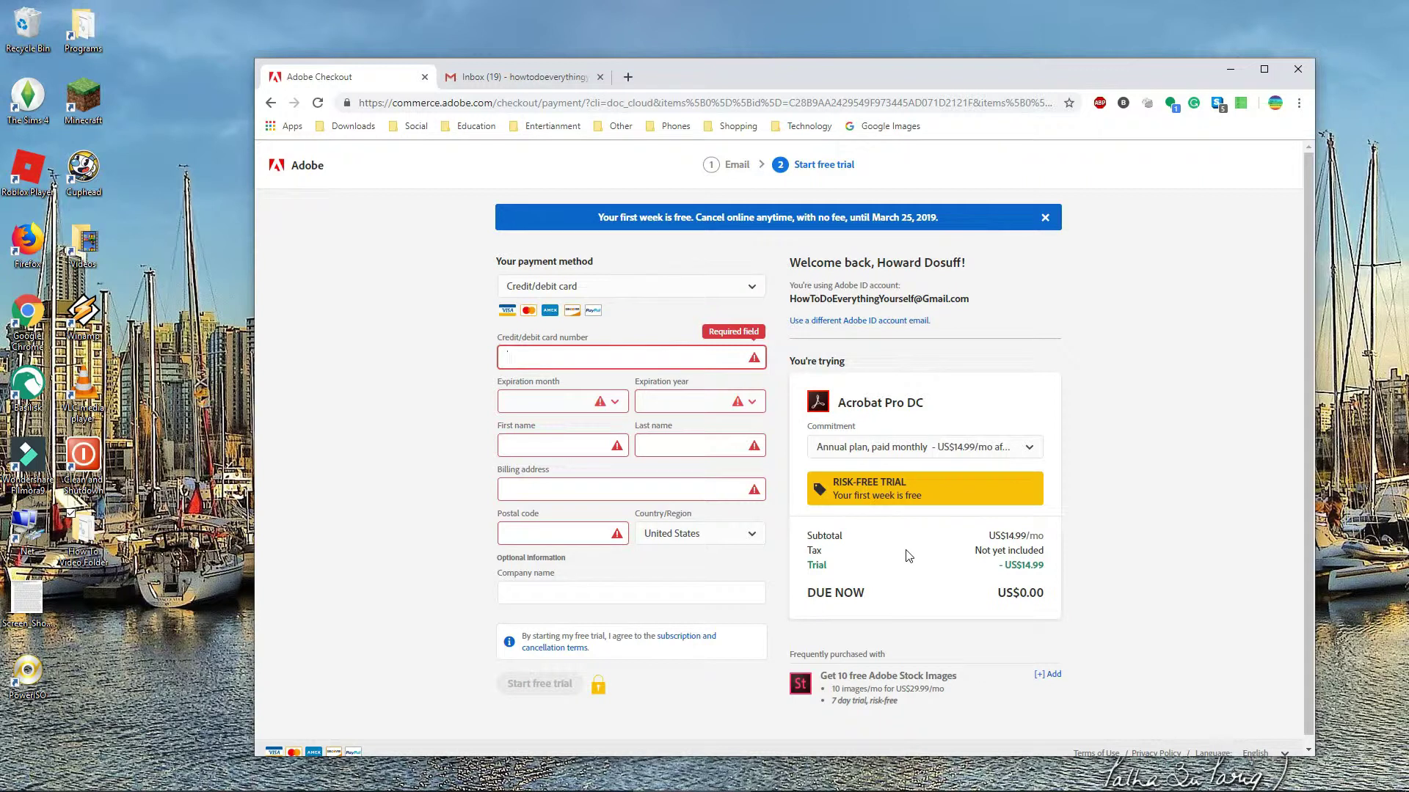
pyautogui.press('super')
pyautogui.click(587, 776)
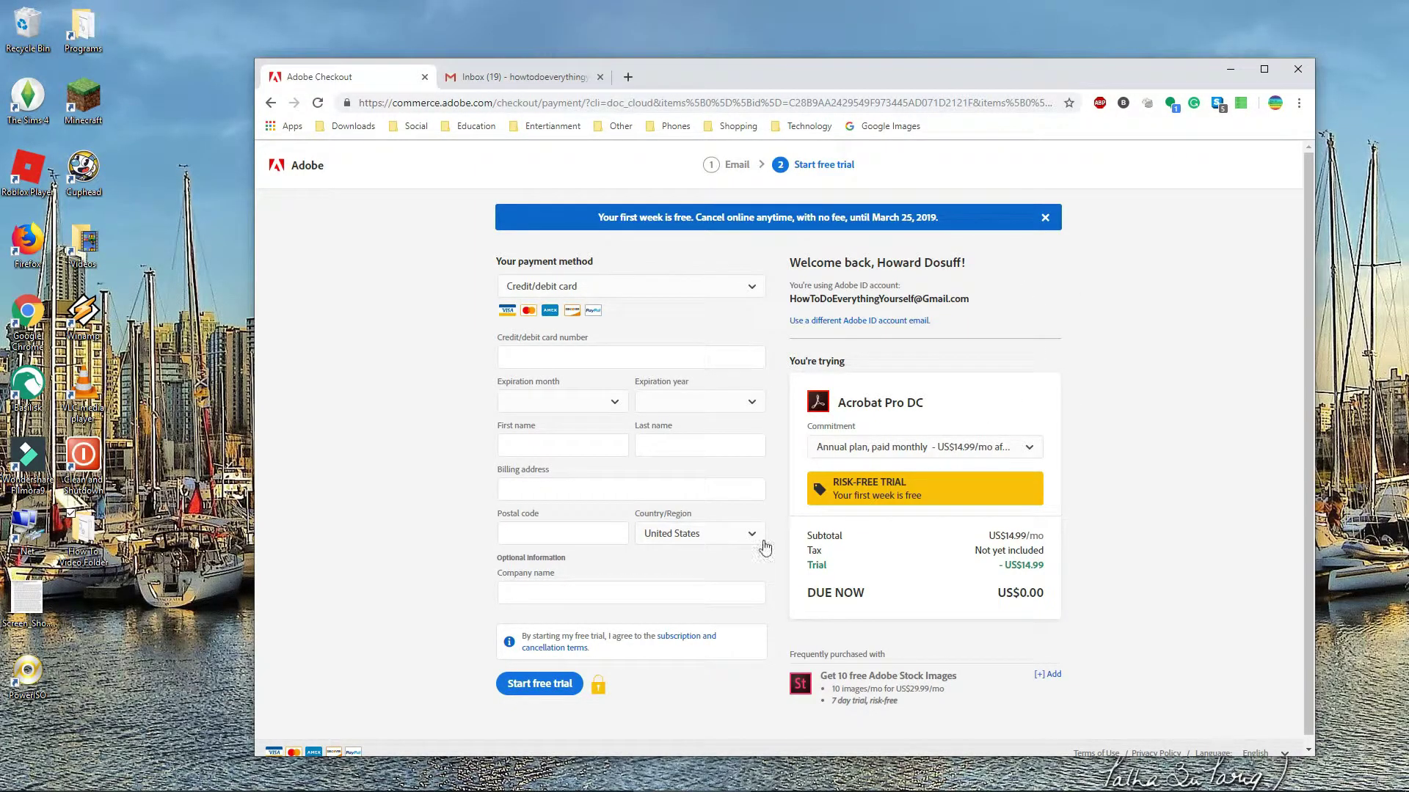
pyautogui.click(547, 686)
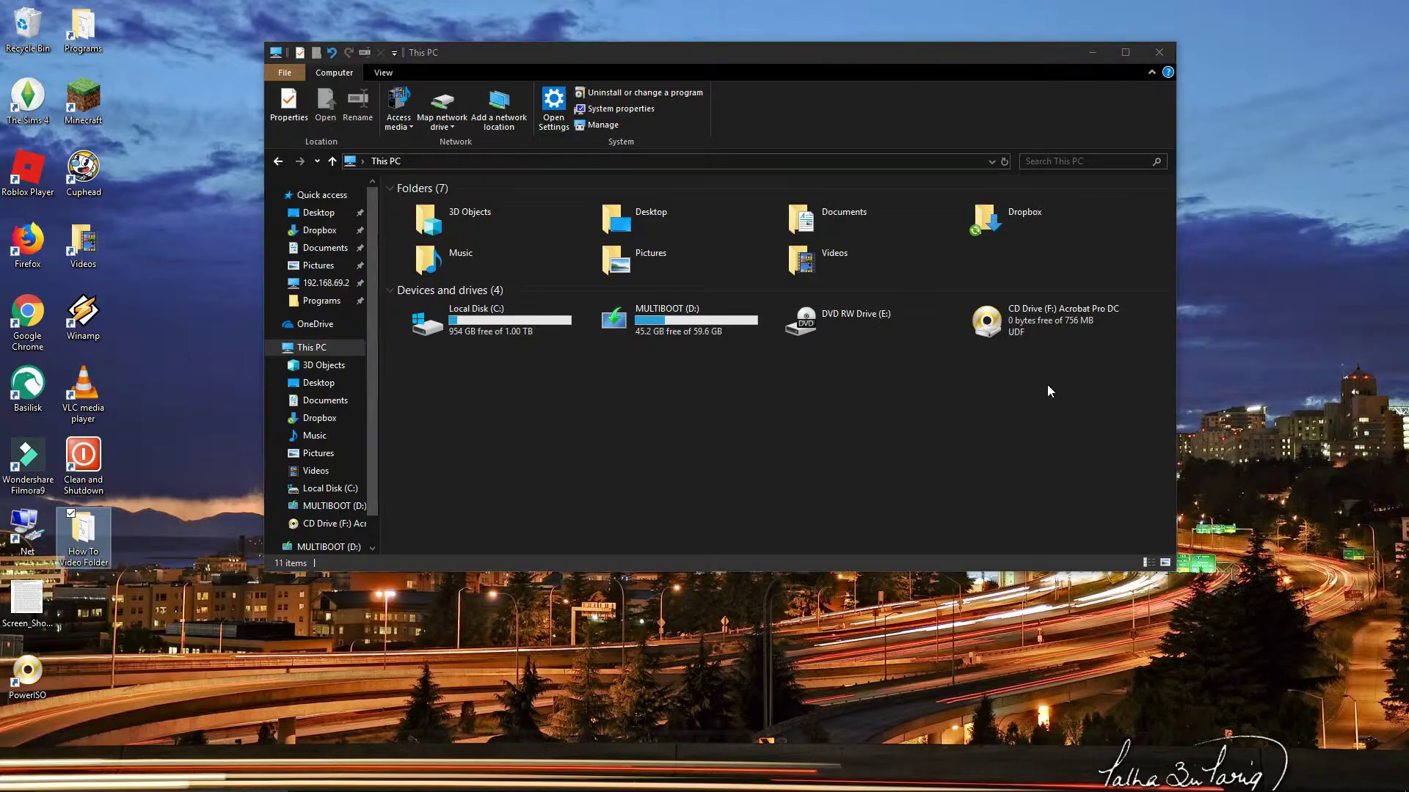
# Run the installer from the Acrobat Pro DC disc drive, allowing it to make changes, and start installing Adobe Acrobat Pro DC
pyautogui.doubleClick(1050, 325)
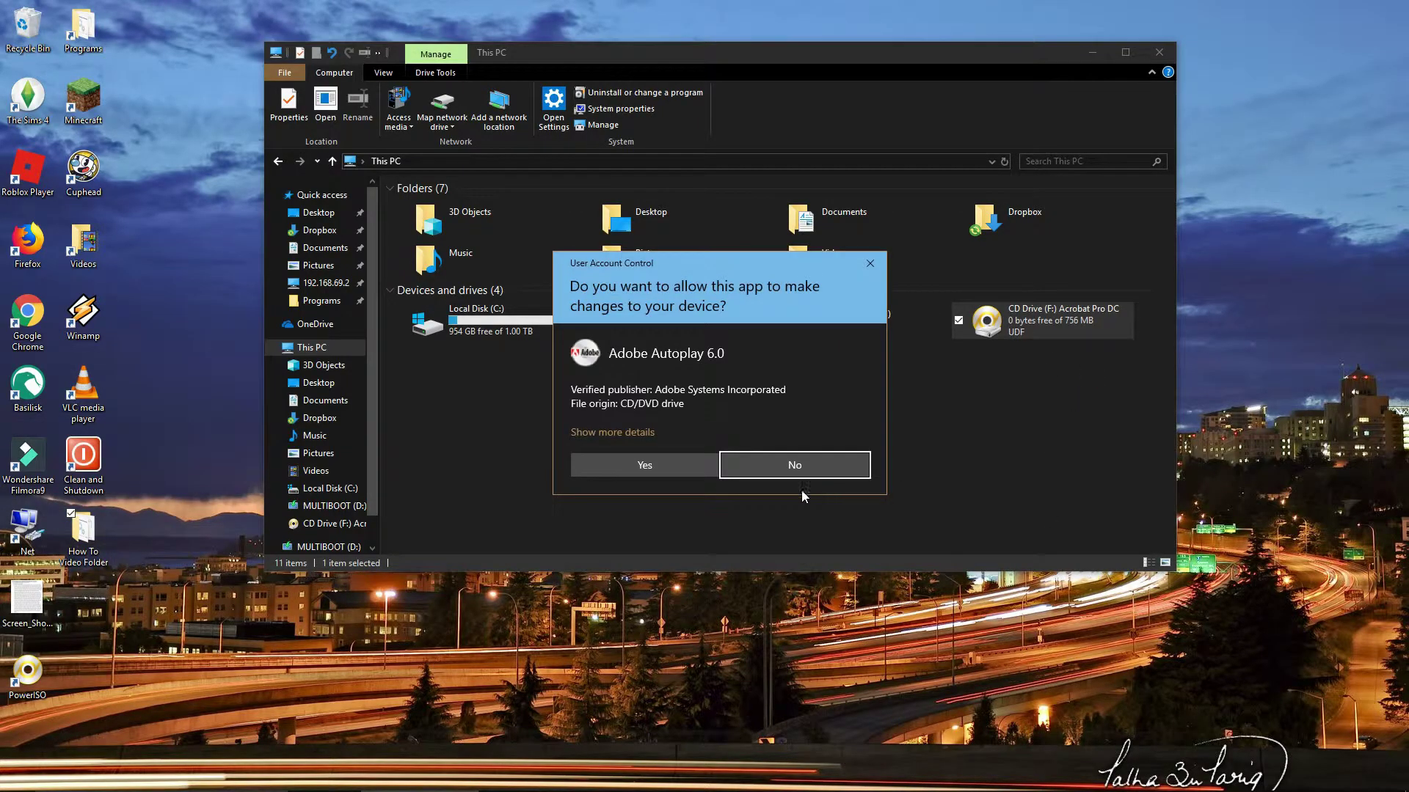
pyautogui.click(670, 463)
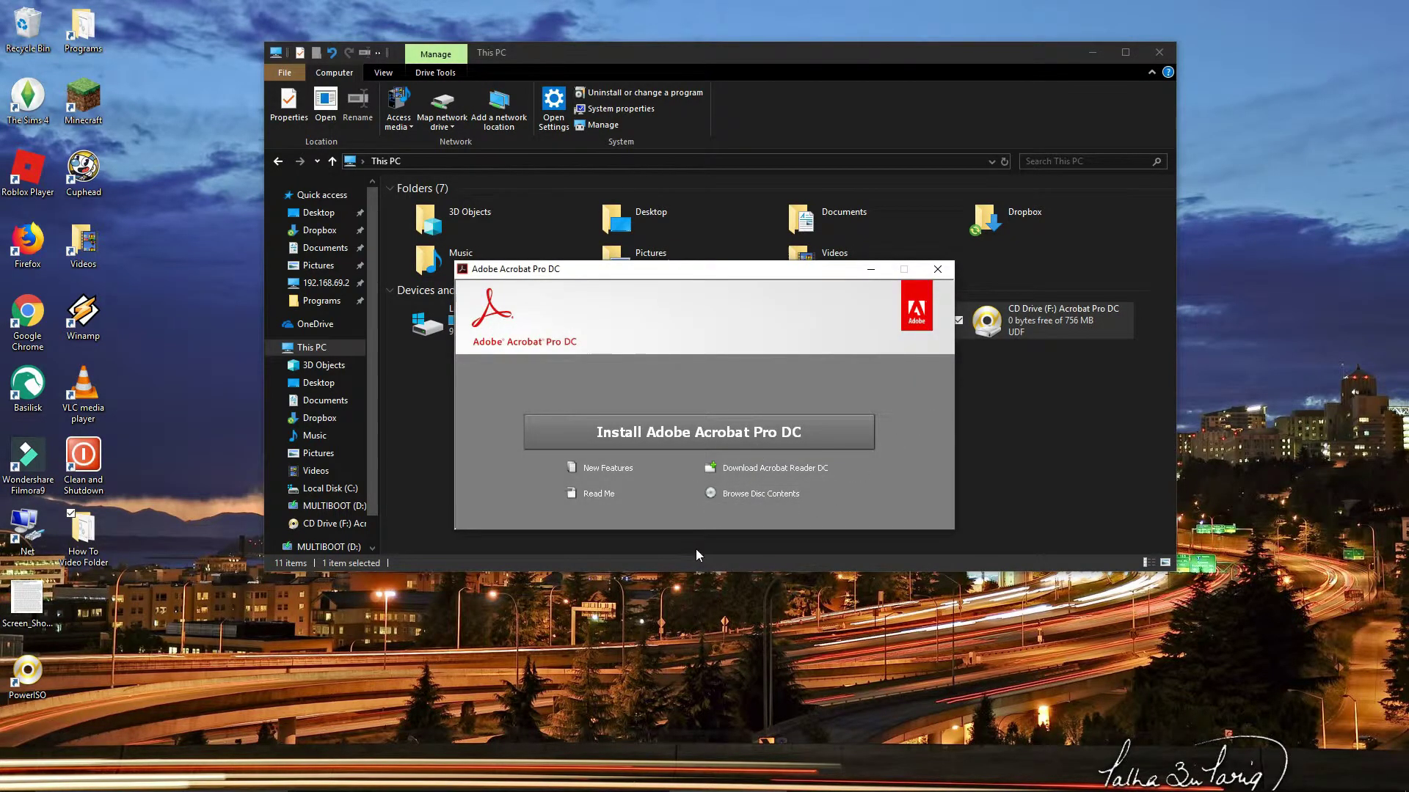
pyautogui.click(789, 433)
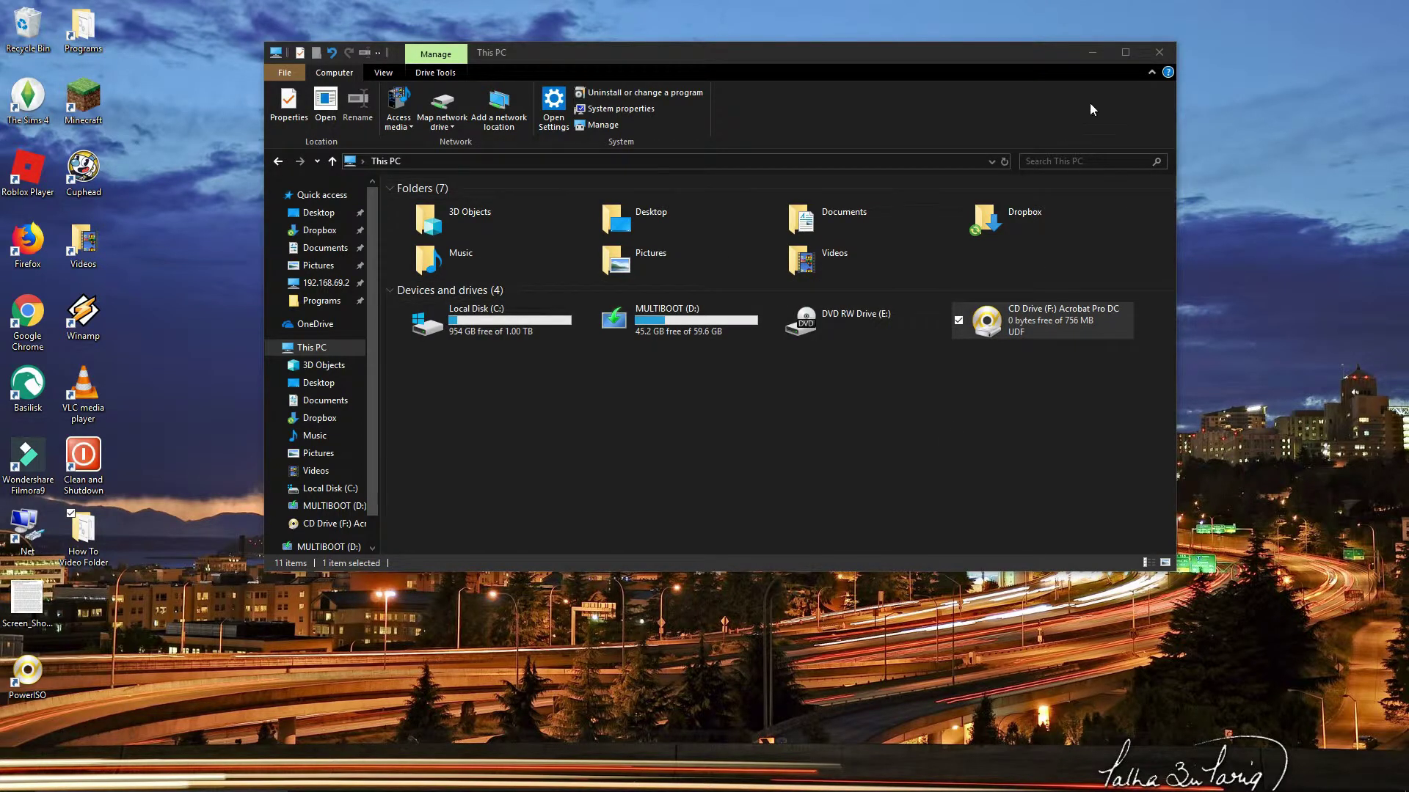
pyautogui.click(1093, 53)
pyautogui.moveTo(678, 351)
pyautogui.mouseDown()
pyautogui.moveTo(689, 314)
pyautogui.moveTo(680, 346)
pyautogui.moveTo(696, 402)
pyautogui.moveTo(659, 328)
pyautogui.moveTo(691, 330)
pyautogui.mouseUp()
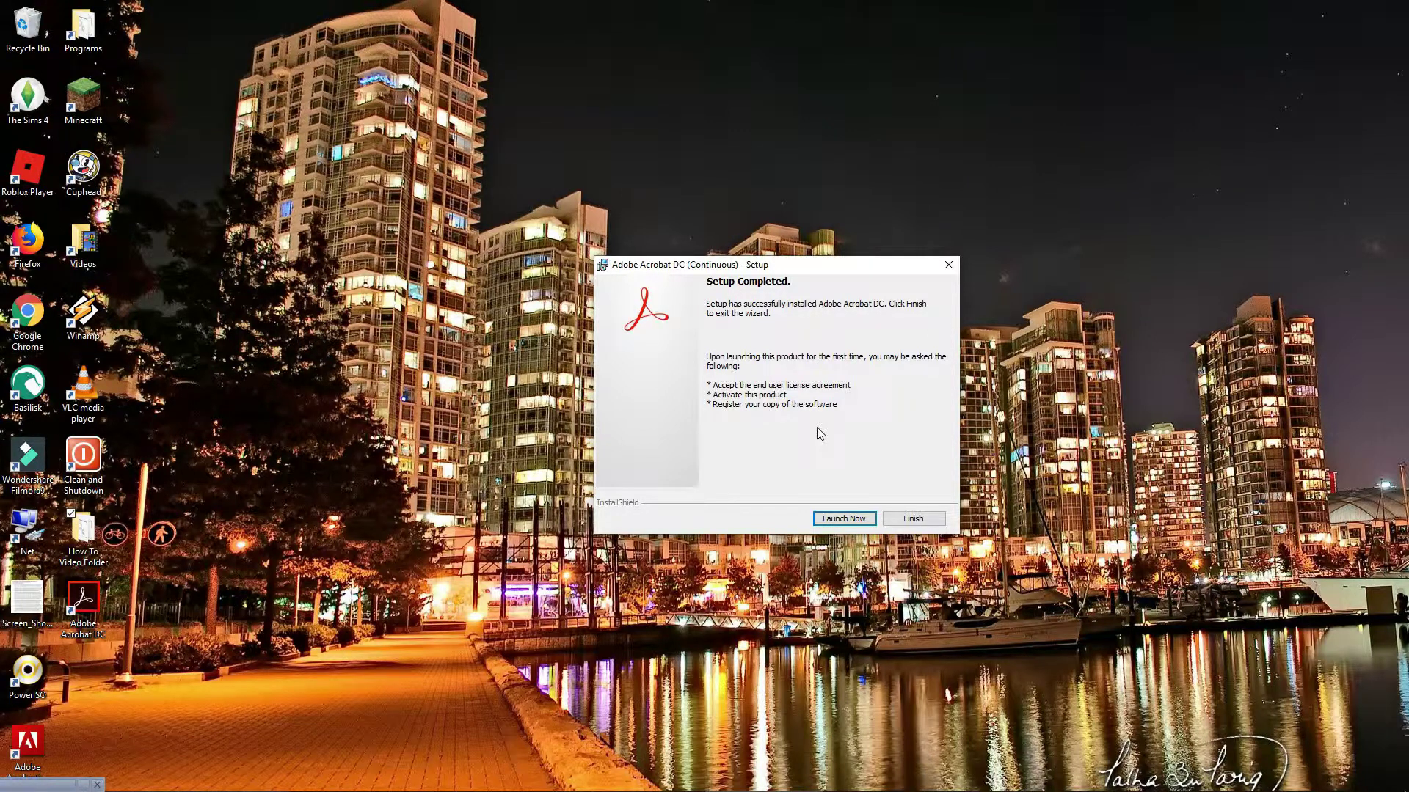
# Launch Adobe Acrobat from the completed setup wizard and continue past the activation window into the program
pyautogui.click(844, 519)
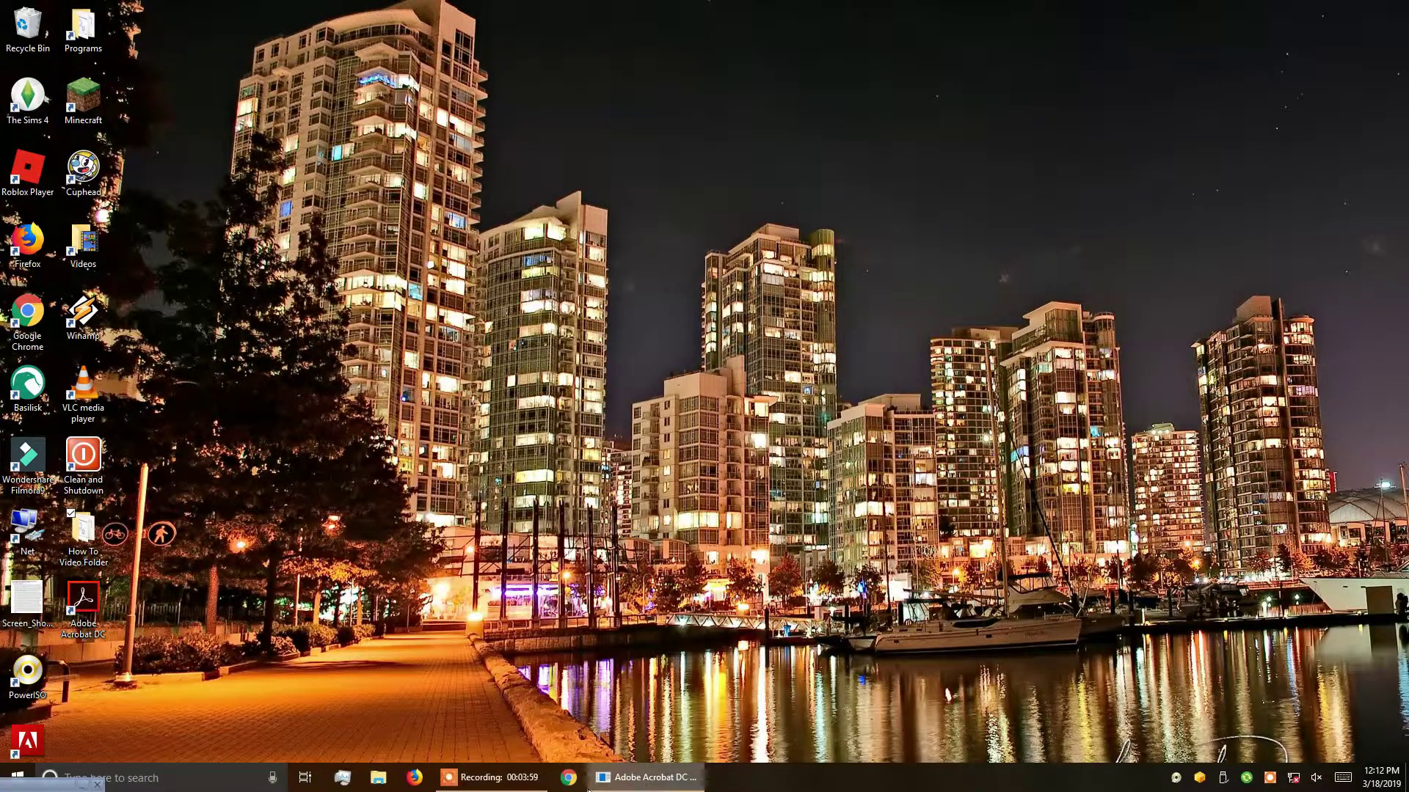
pyautogui.click(511, 788)
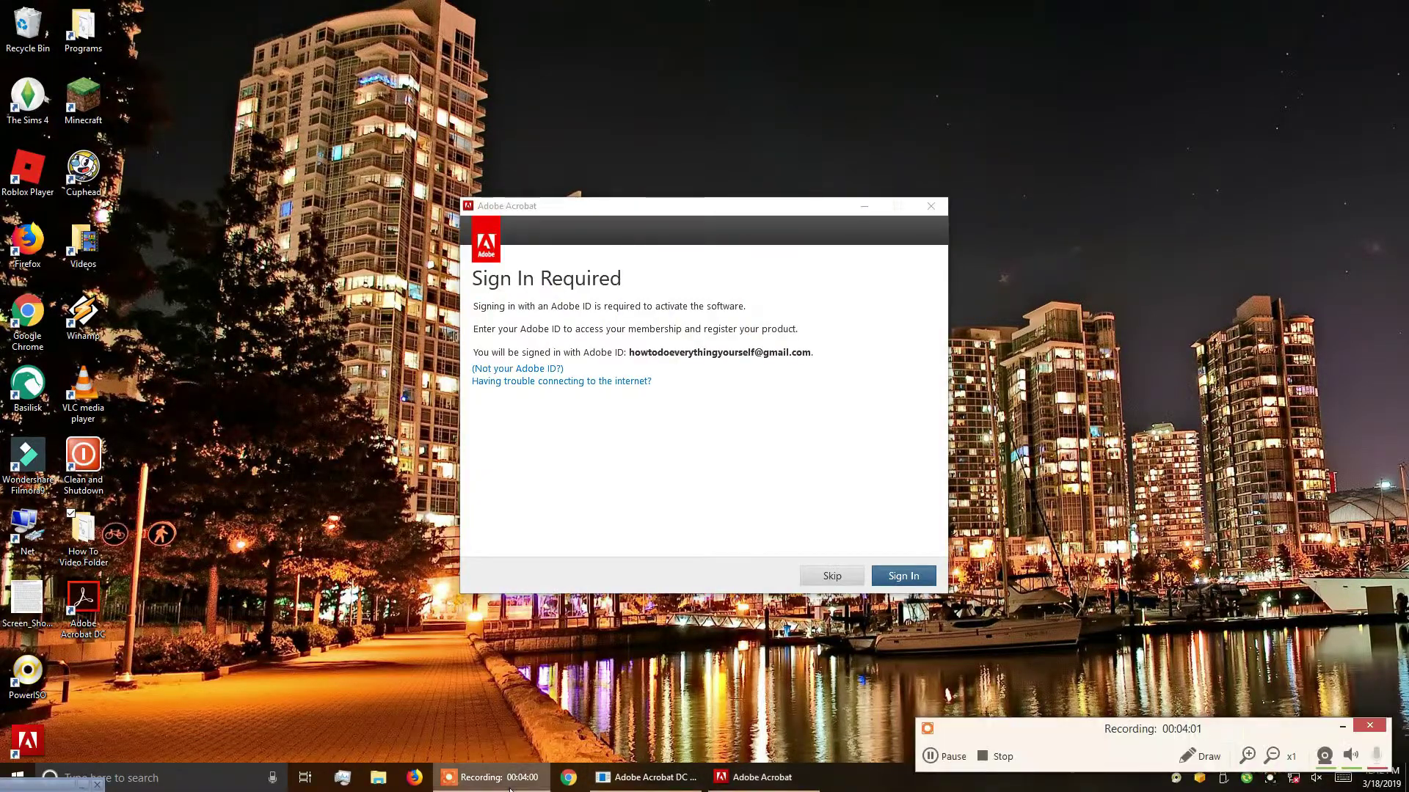
pyautogui.click(951, 756)
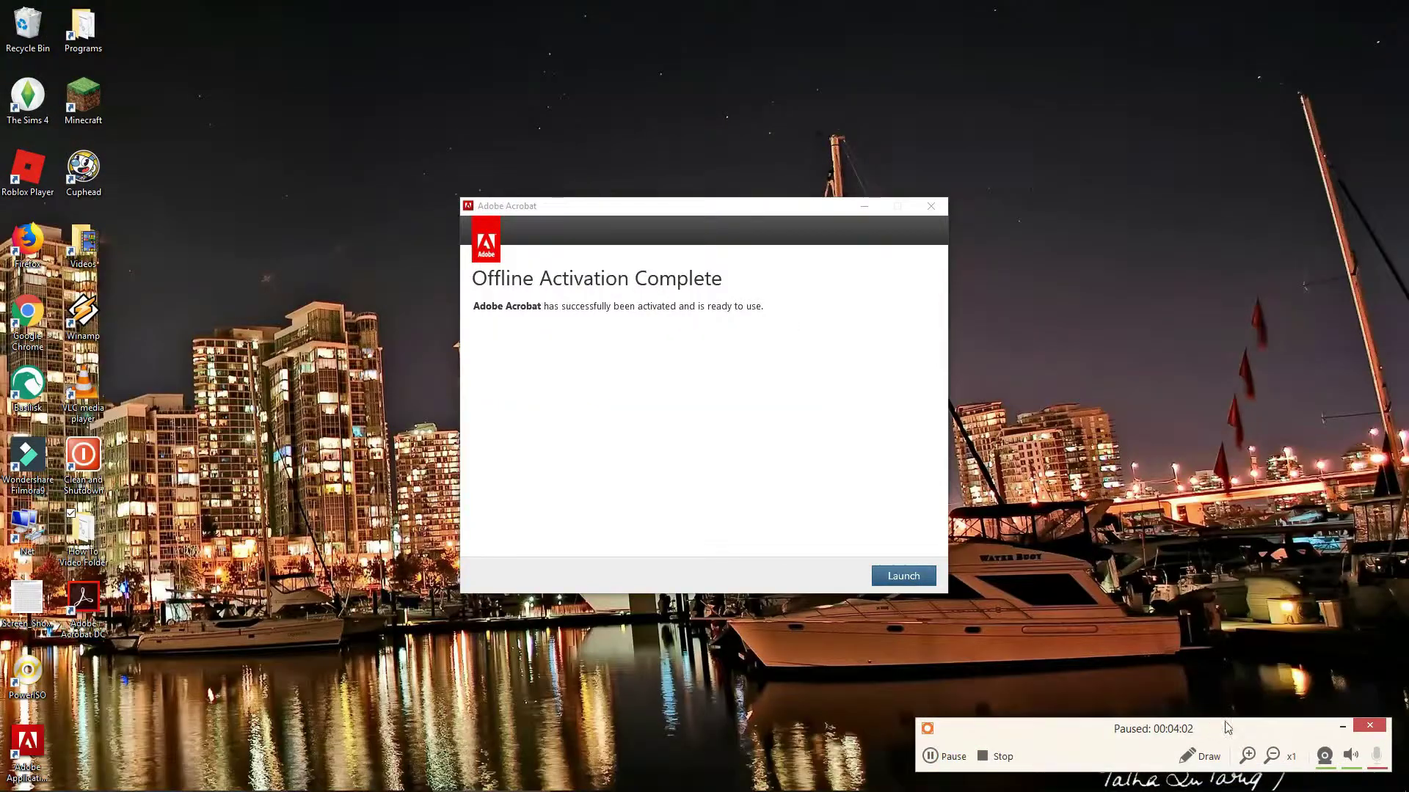
pyautogui.click(932, 757)
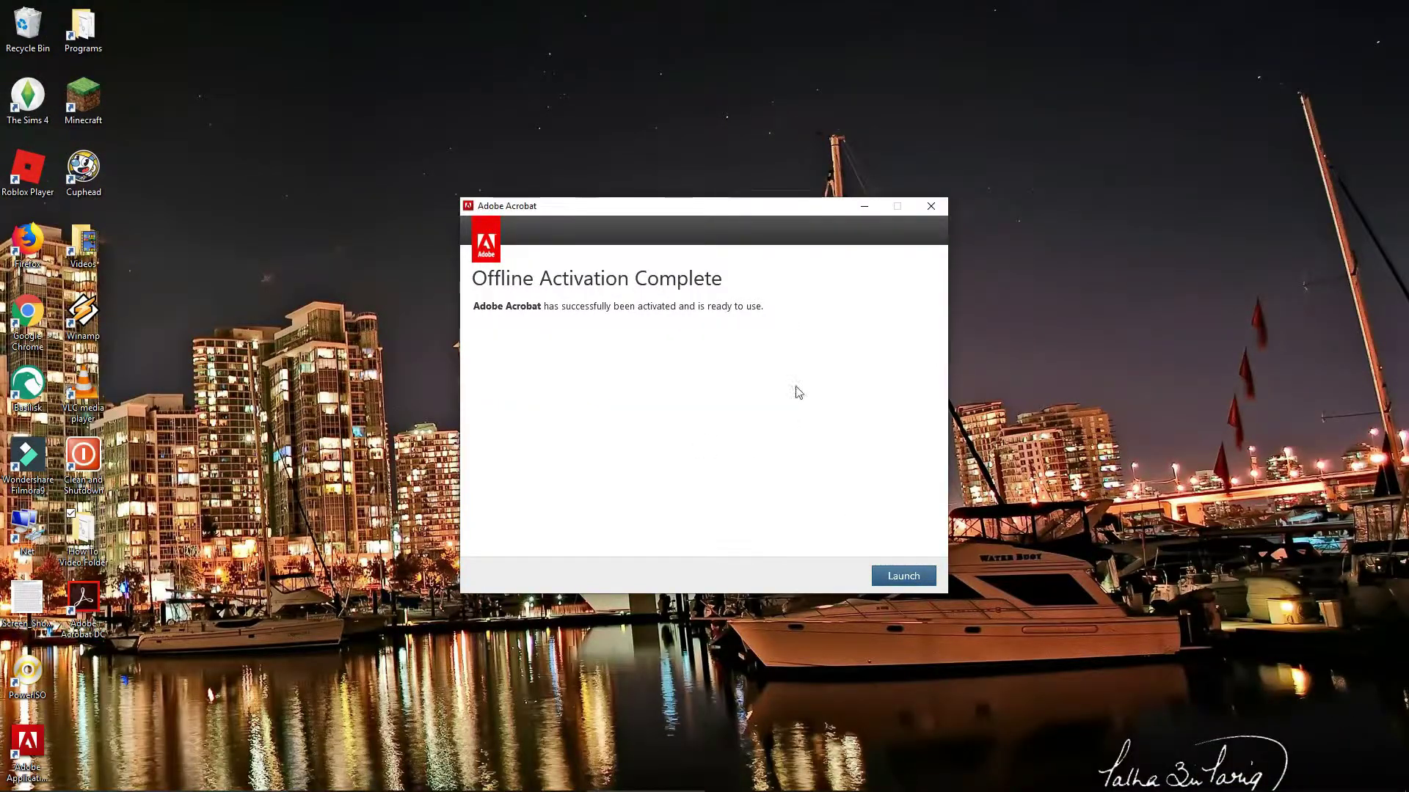
pyautogui.click(901, 573)
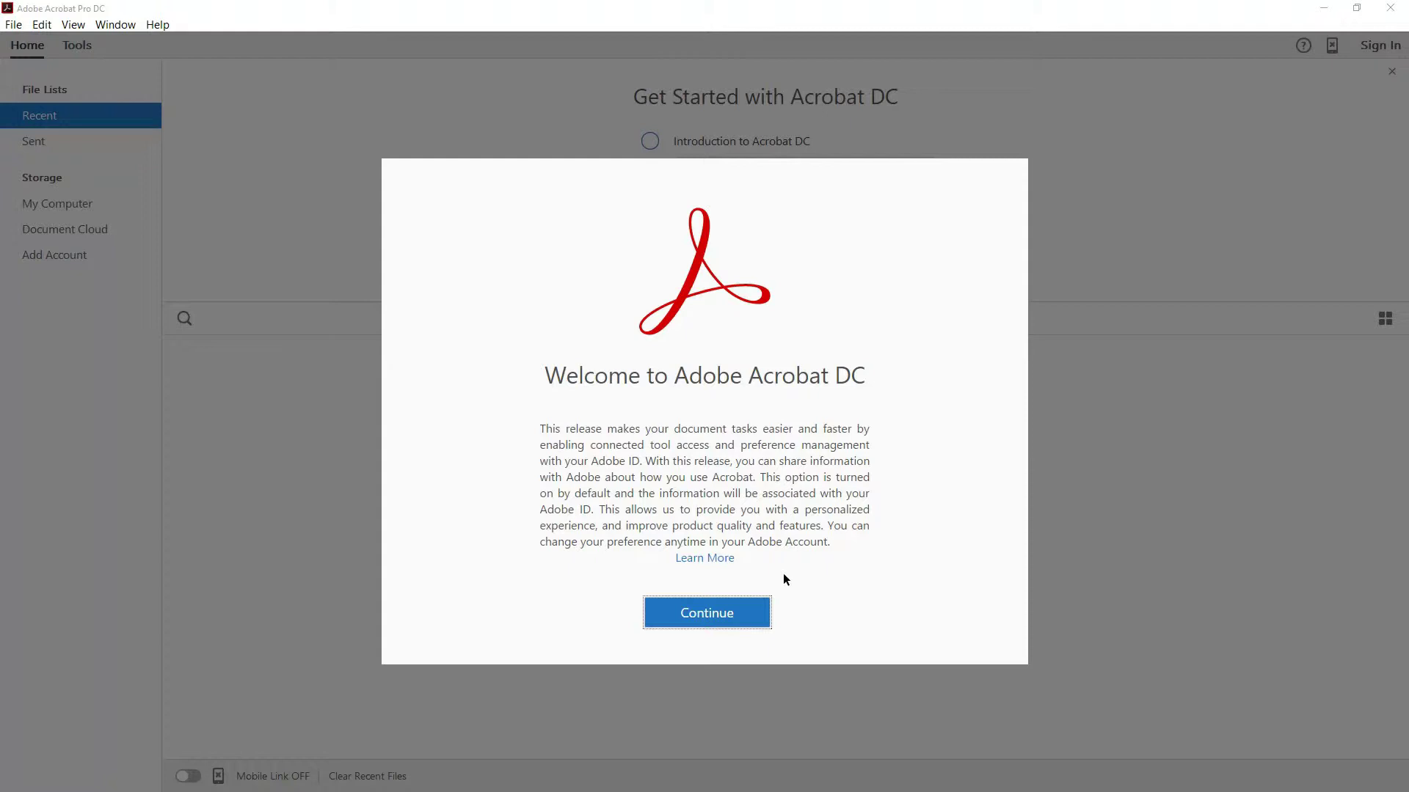
# Go through all pages of the Welcome to Adobe Acrobat DC introduction and finish it
pyautogui.click(732, 619)
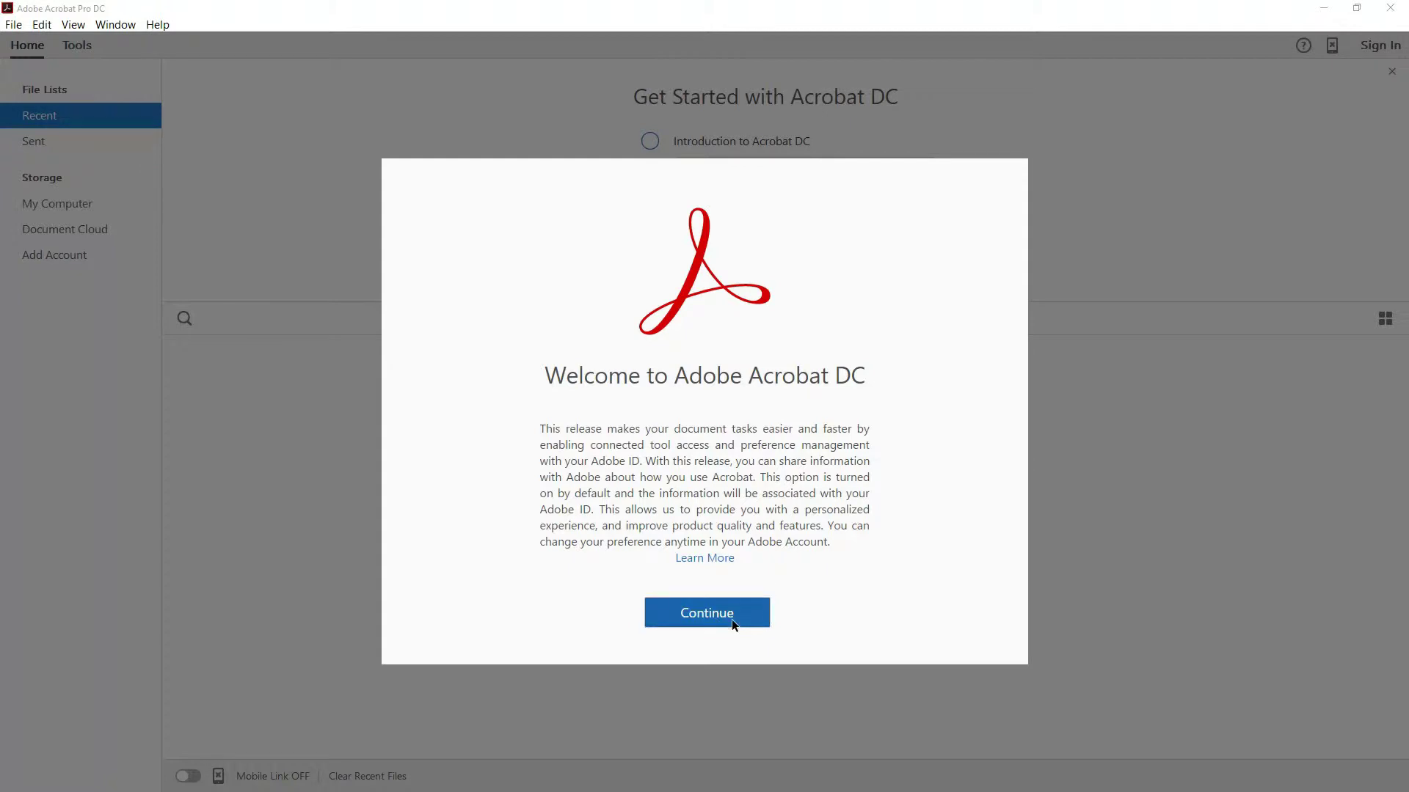
pyautogui.click(963, 635)
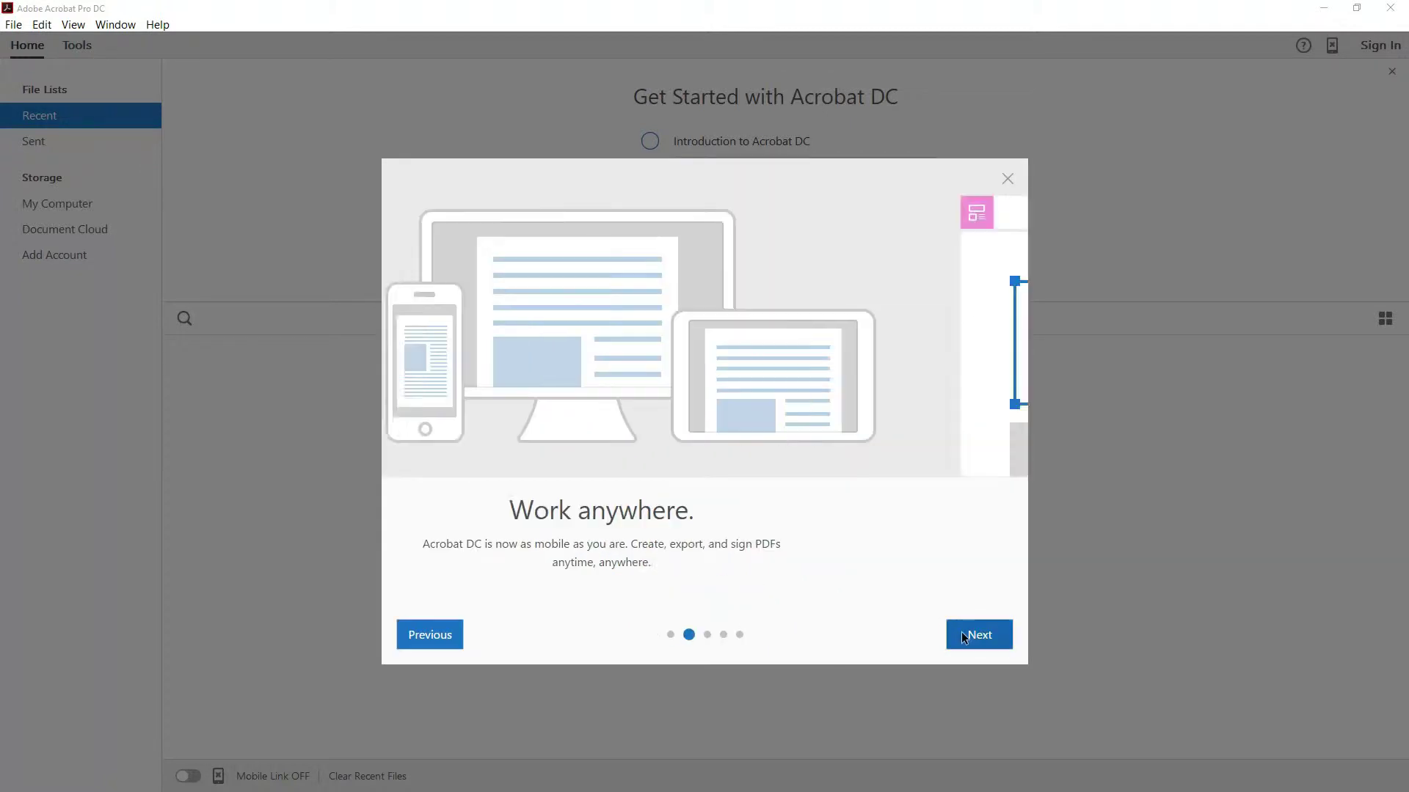
pyautogui.click(964, 635)
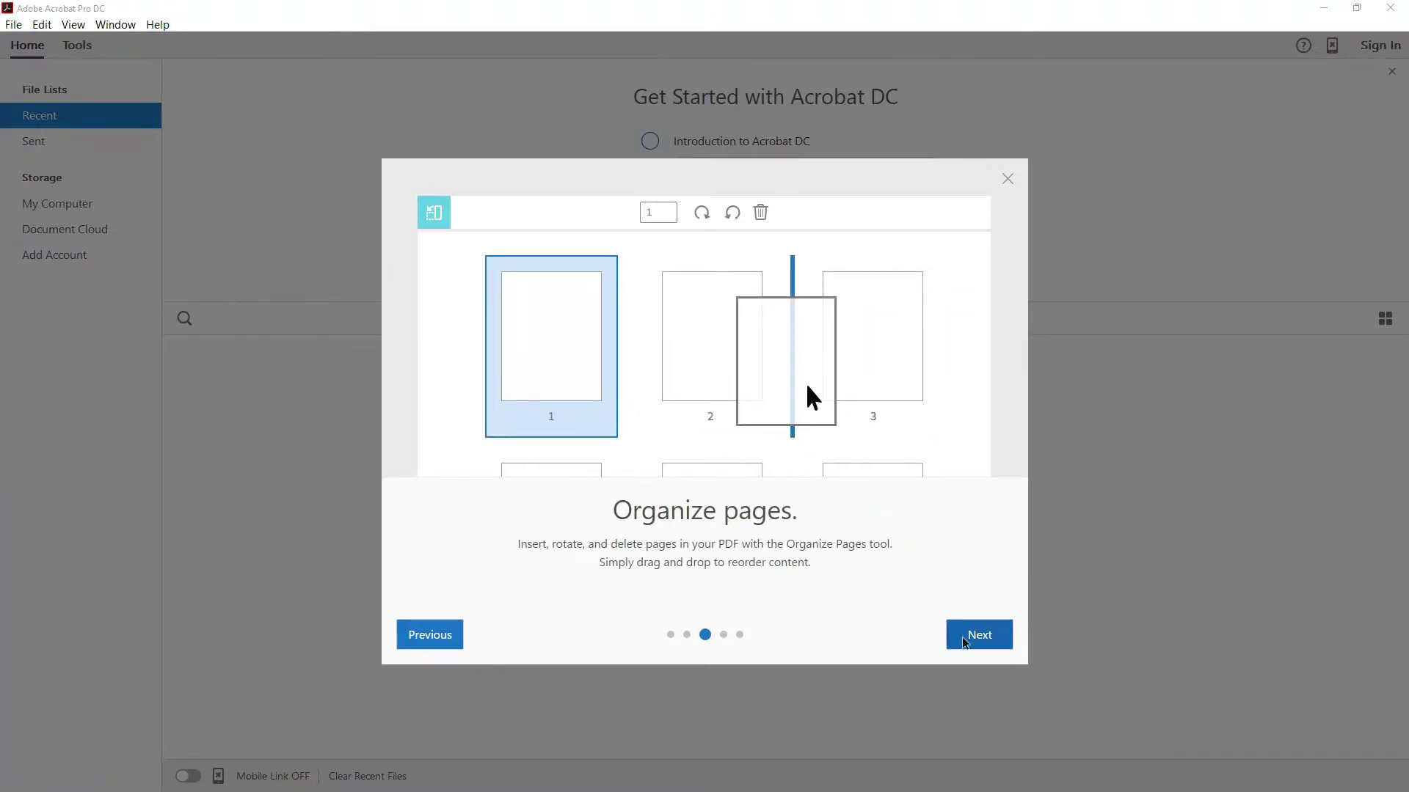
pyautogui.click(970, 636)
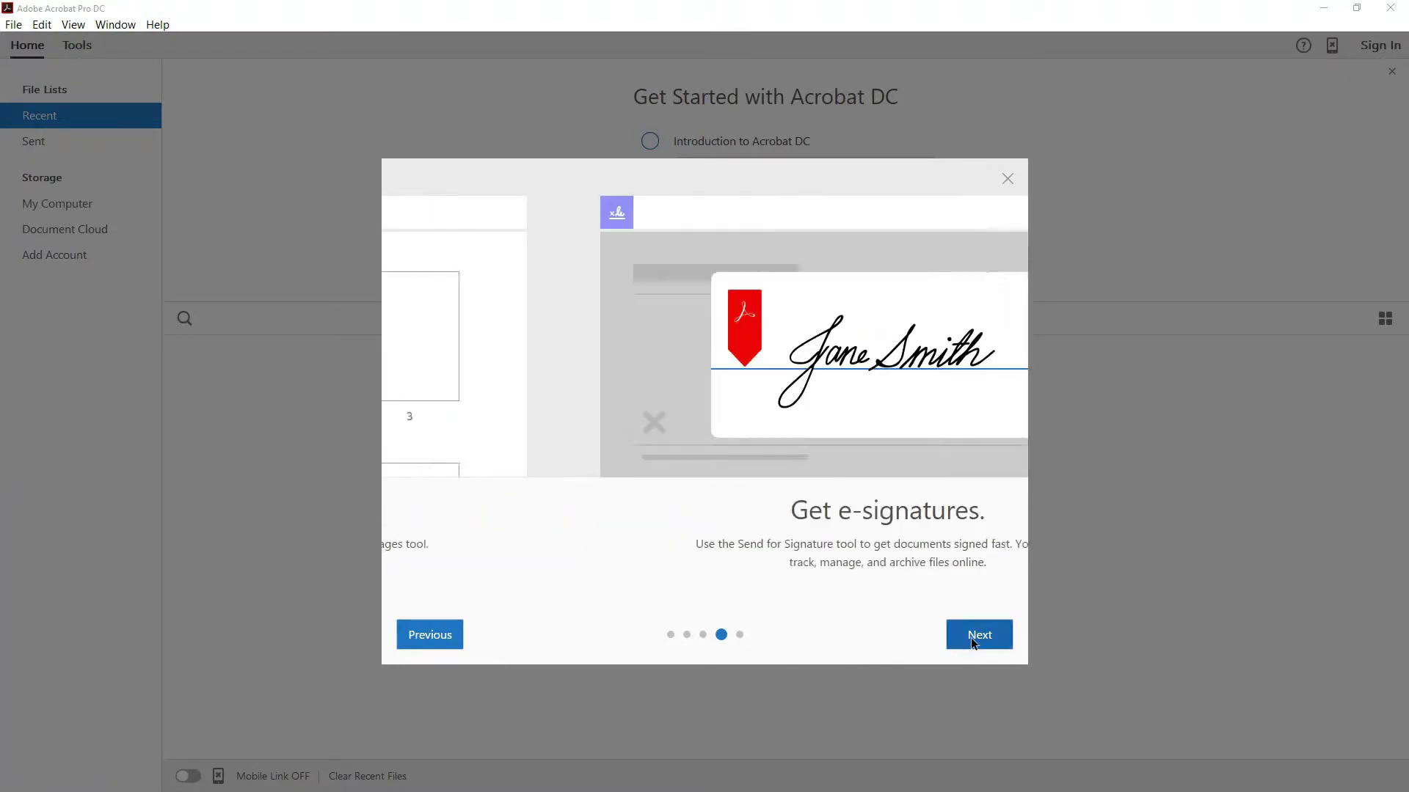
pyautogui.click(984, 628)
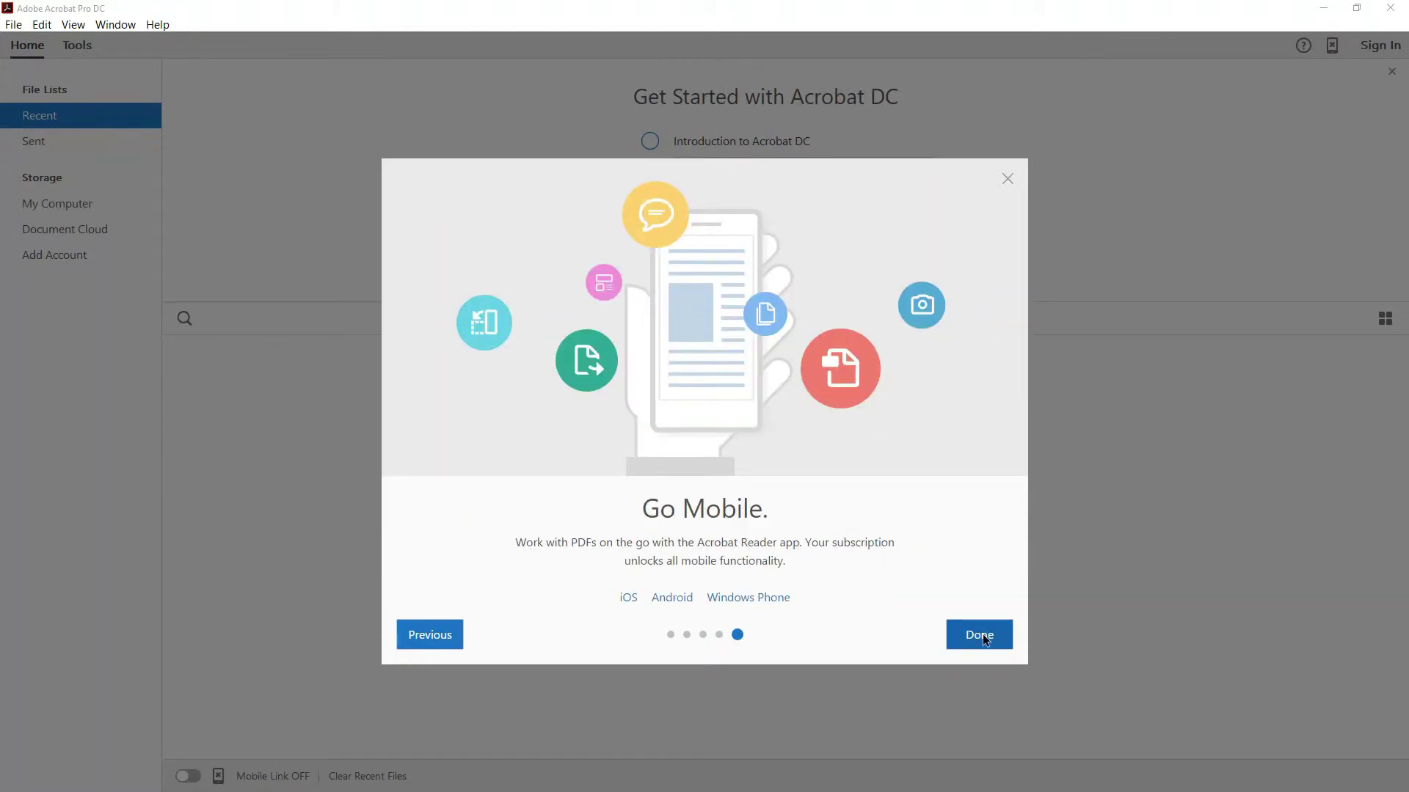
pyautogui.click(983, 634)
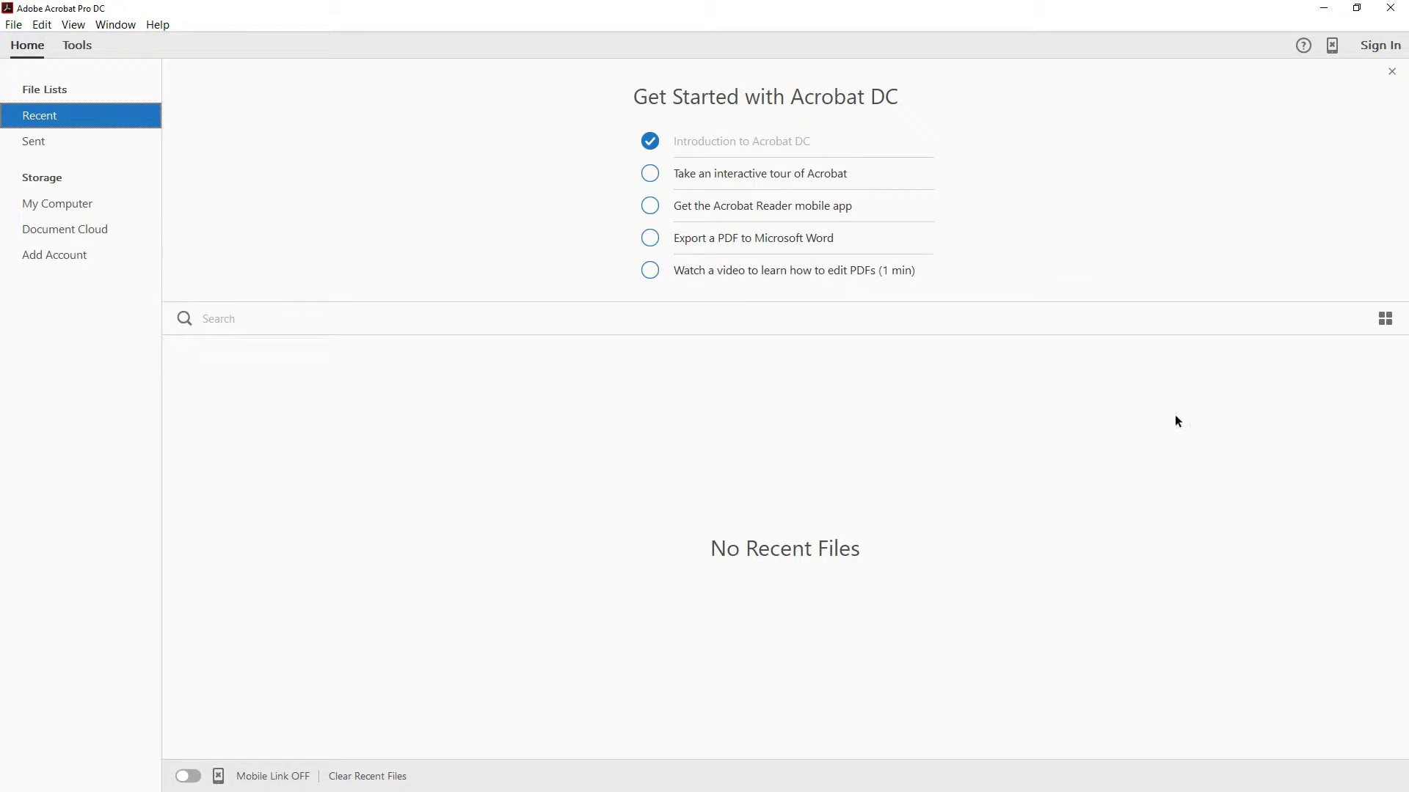
# Take the interactive tour to the Combine Files tool, look at its file picker without adding files, and return to the home view
pyautogui.click(787, 182)
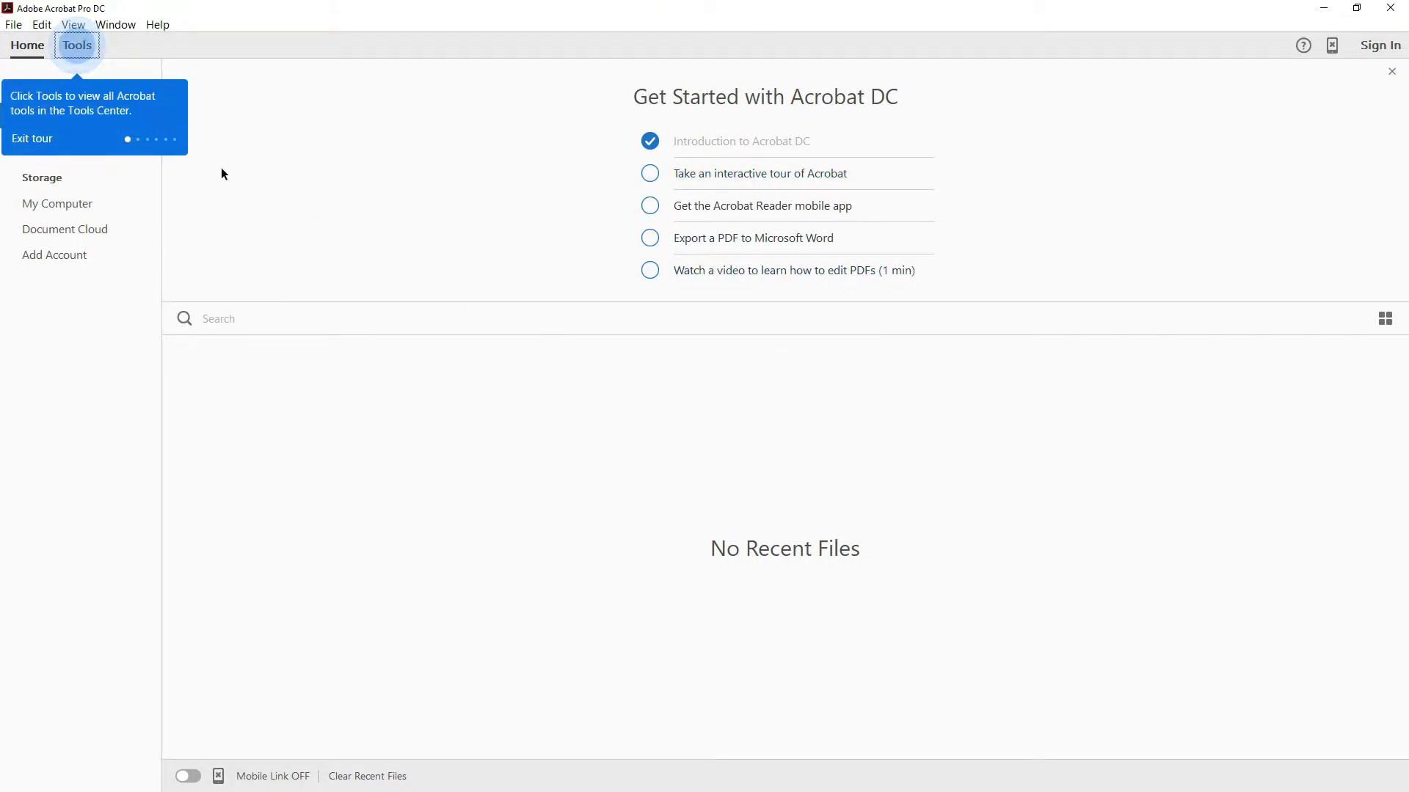
pyautogui.click(77, 46)
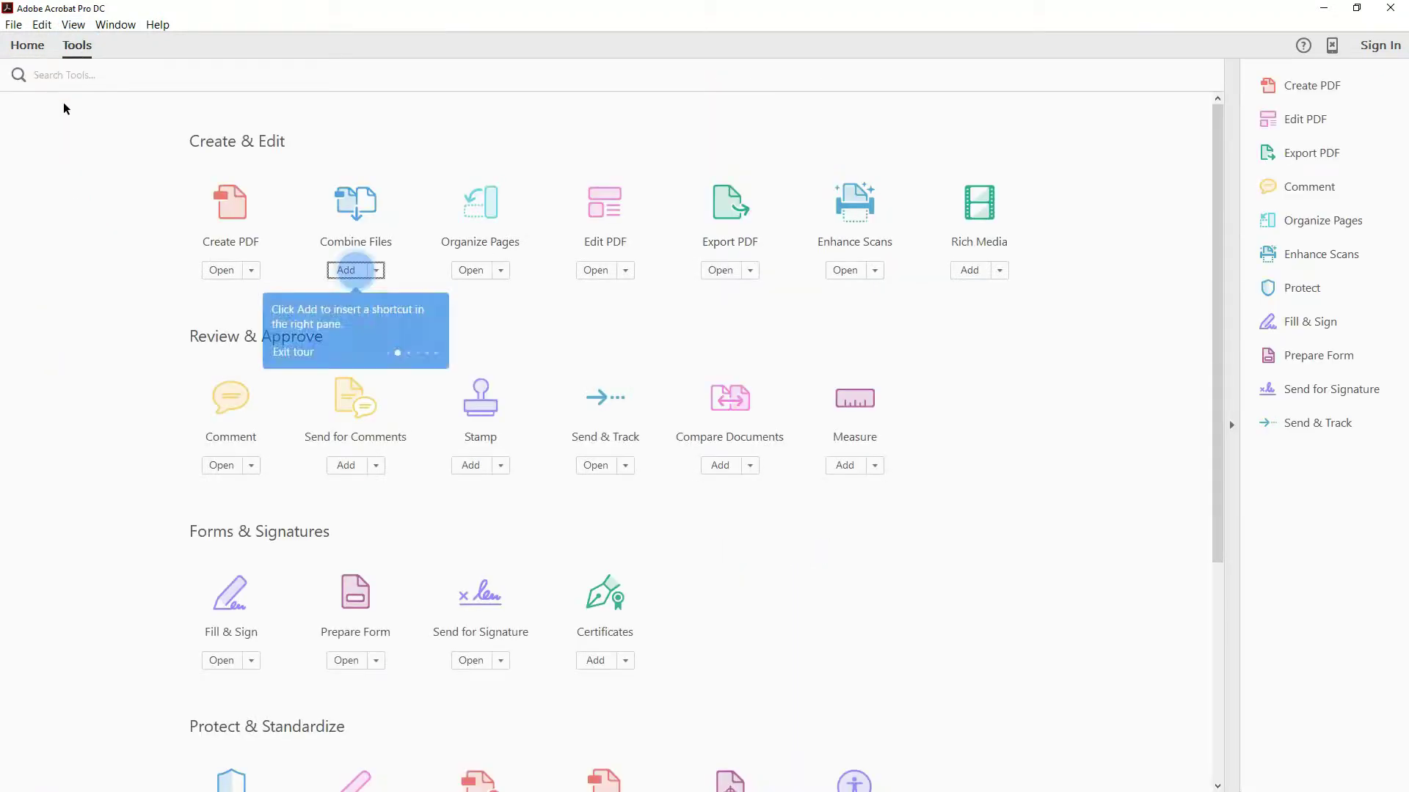
pyautogui.click(352, 204)
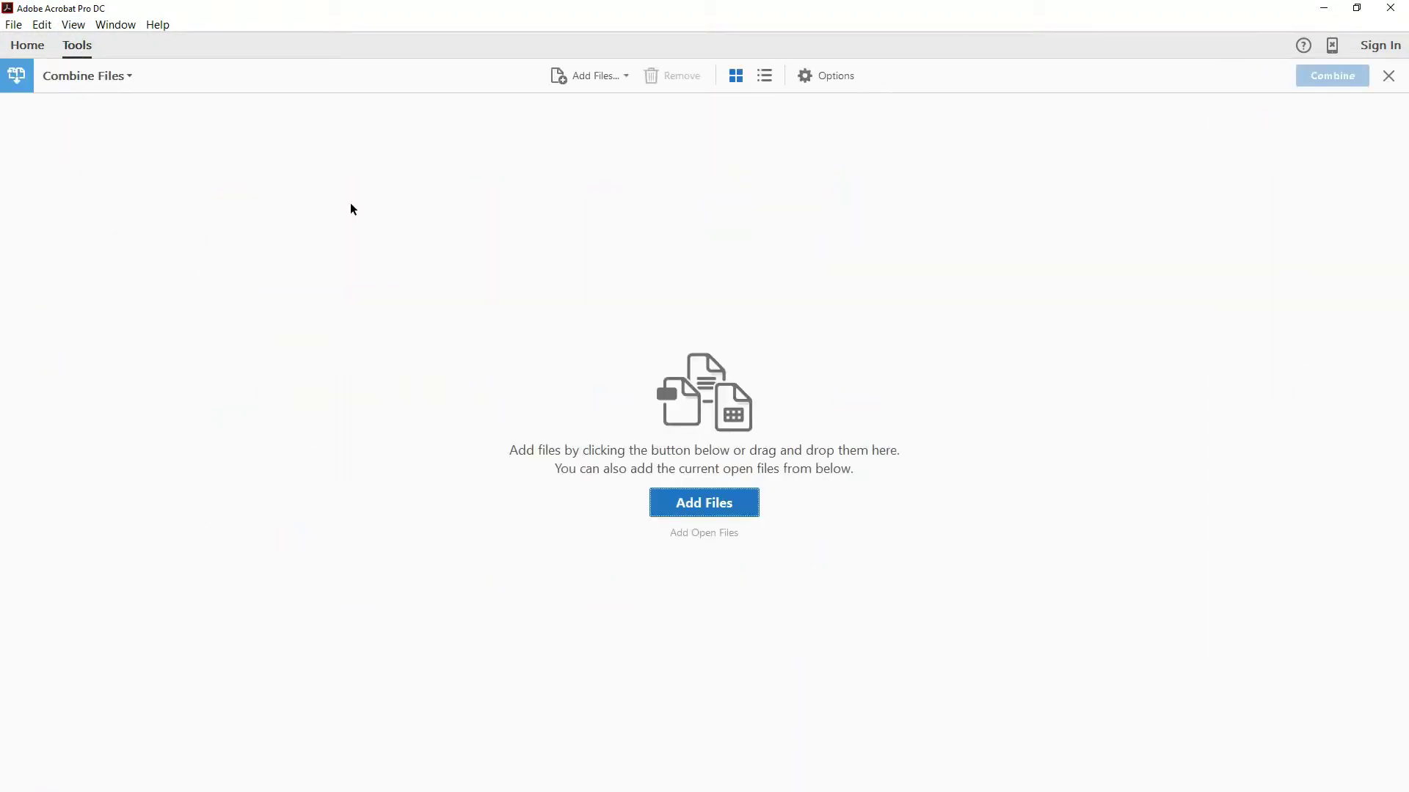
pyautogui.click(681, 511)
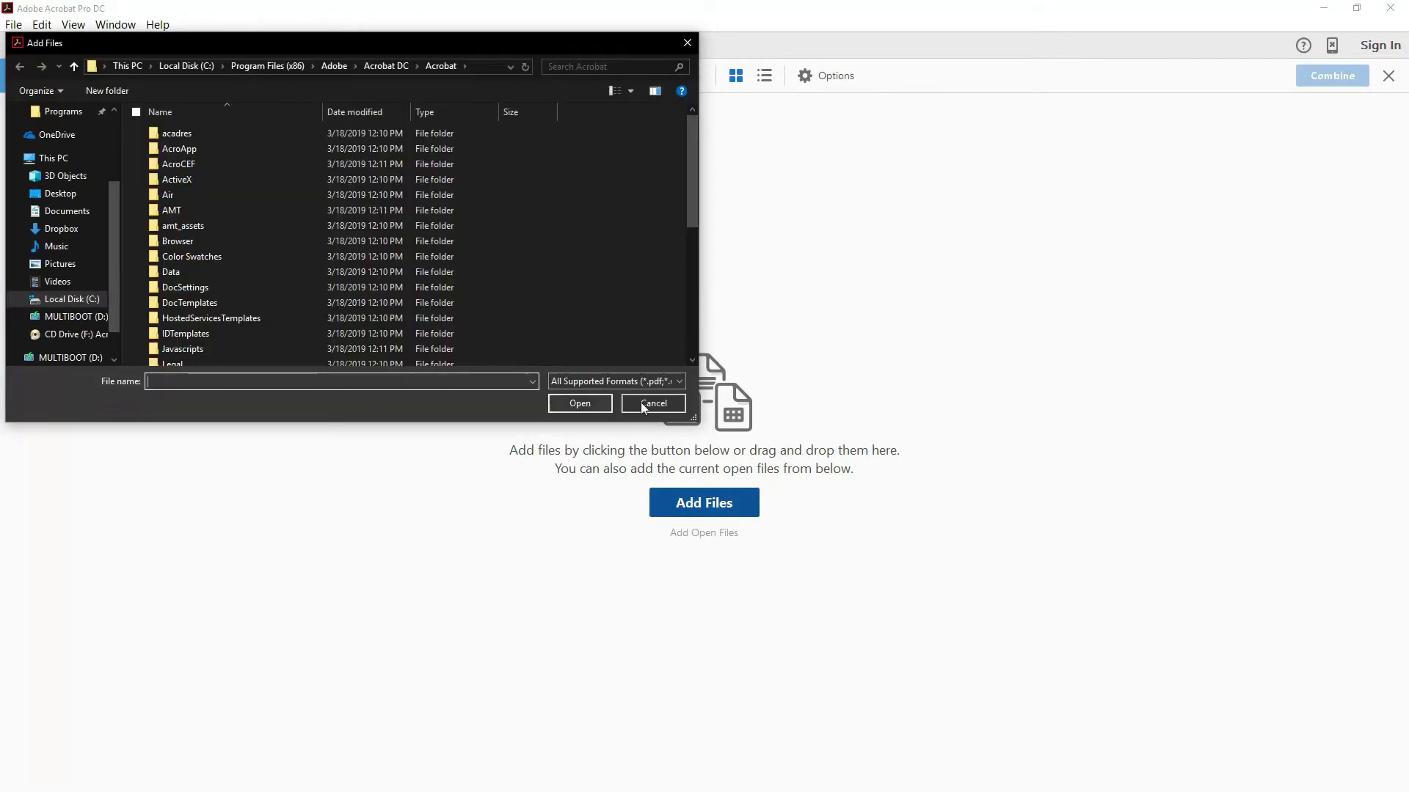
pyautogui.click(653, 403)
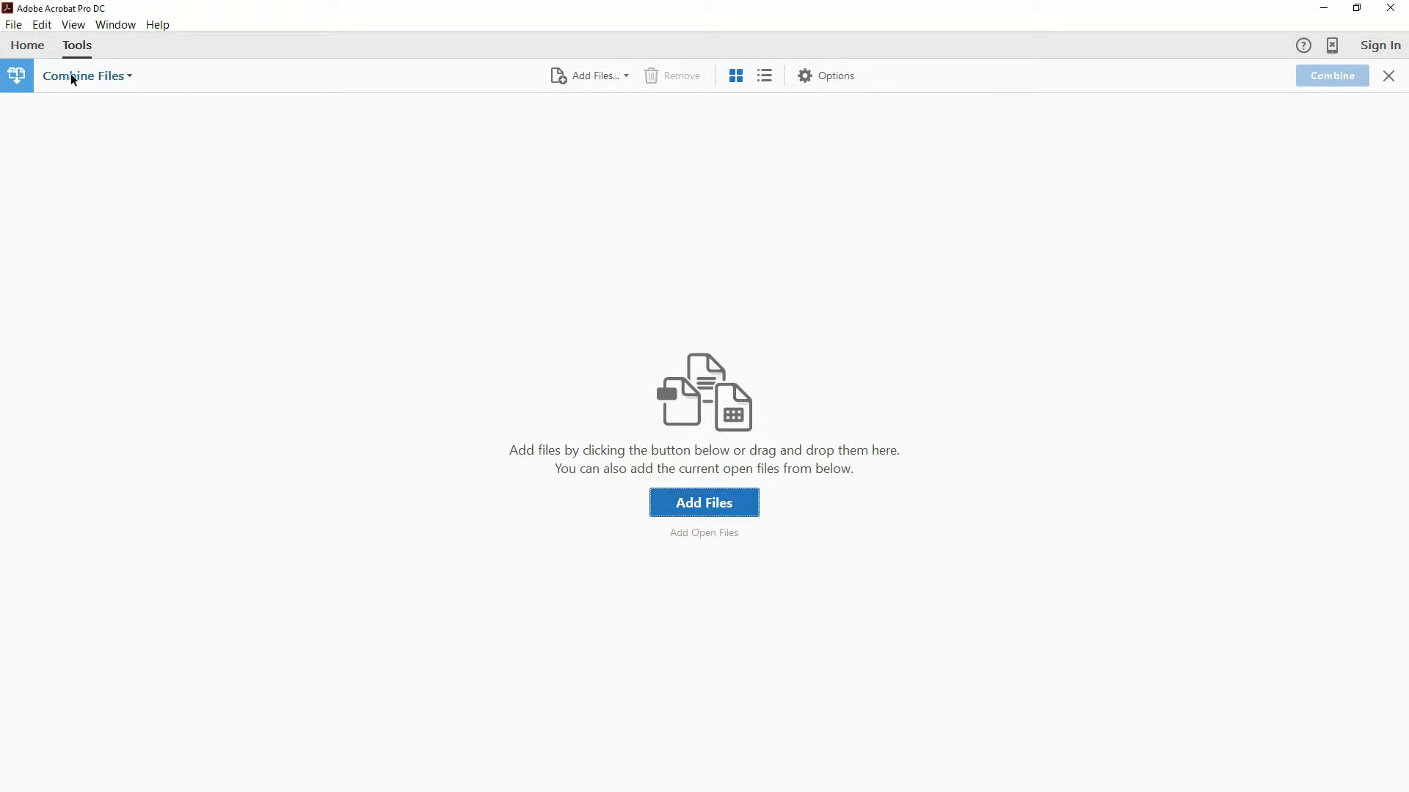
pyautogui.click(1388, 76)
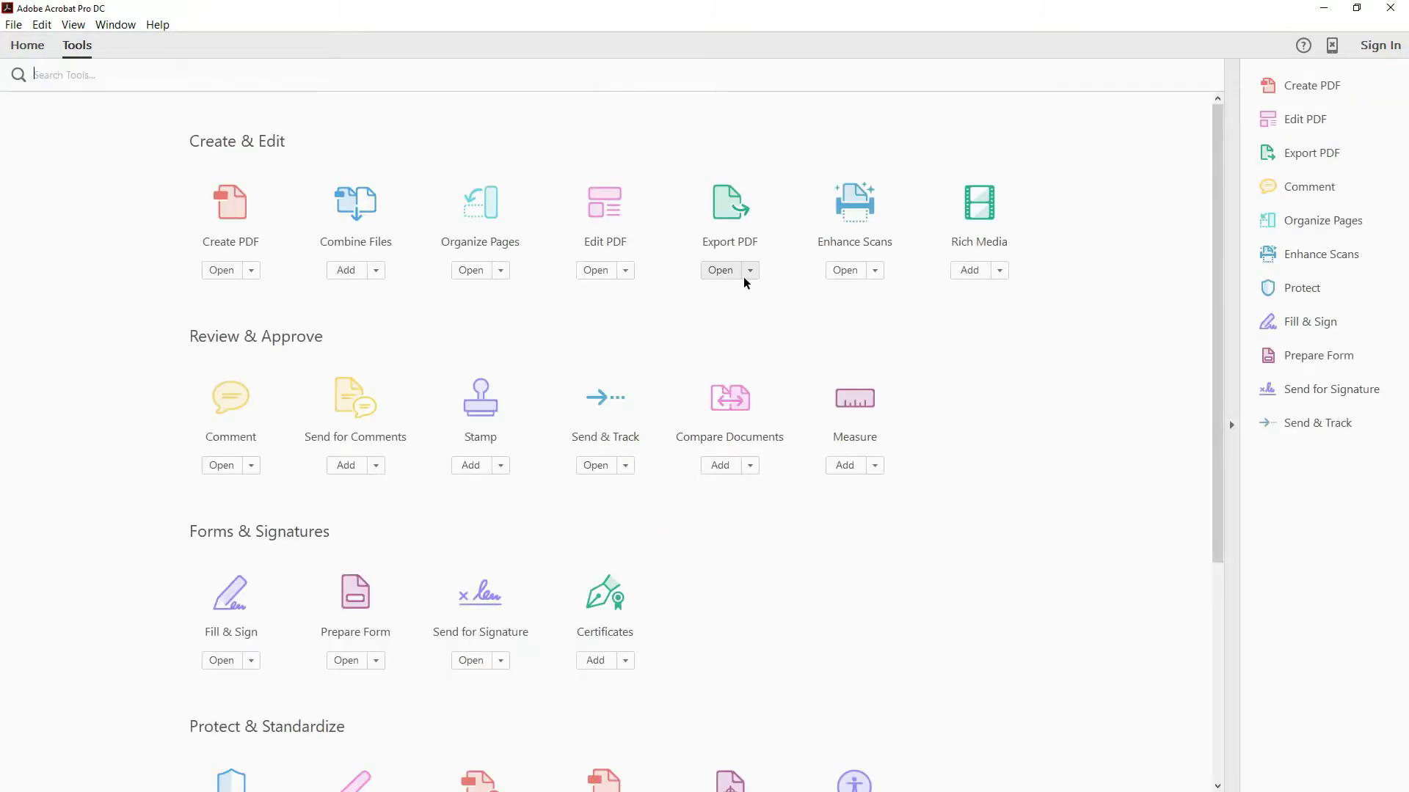
pyautogui.click(28, 55)
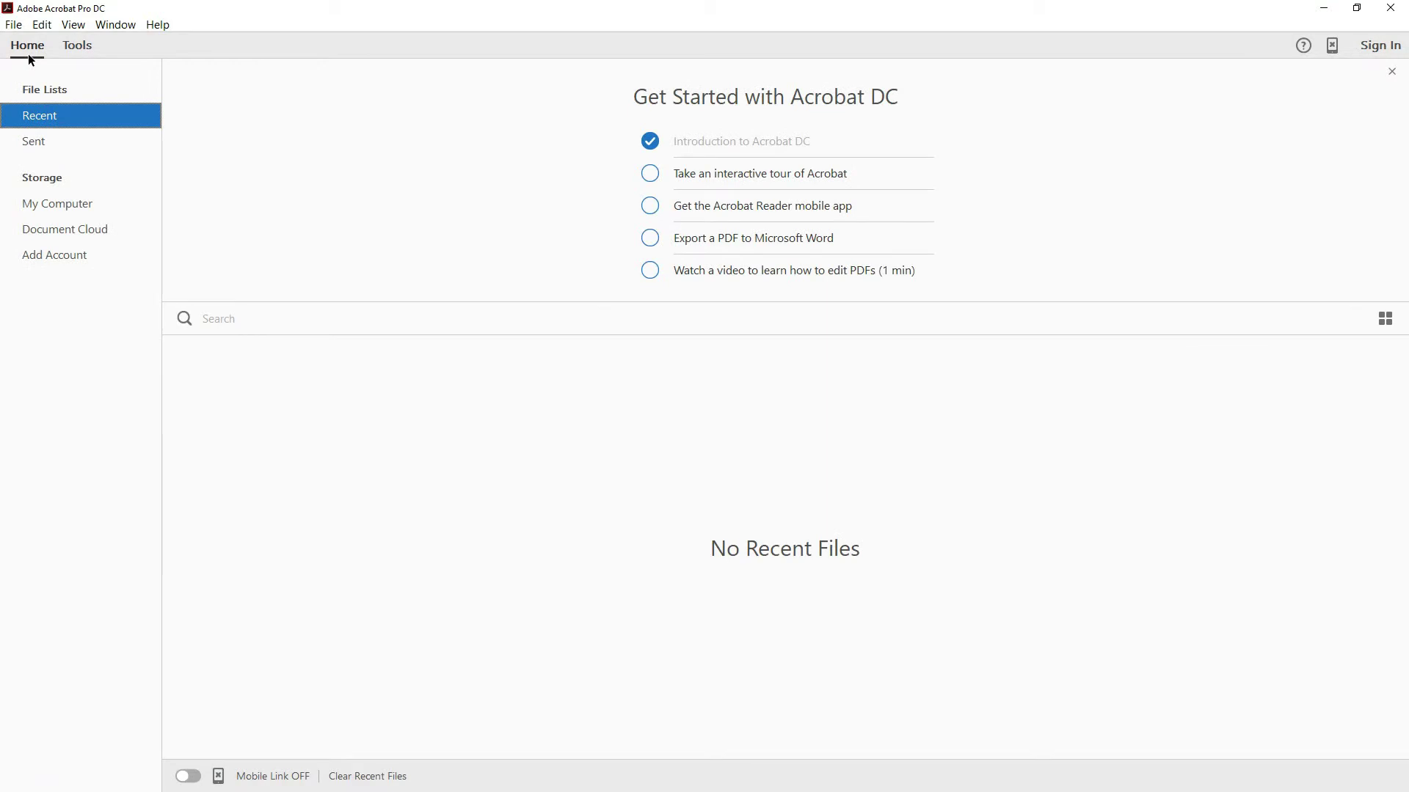
# Restart and exit the interactive tour, and open the Acrobat Reader mobile app item in the getting-started list
pyautogui.click(693, 179)
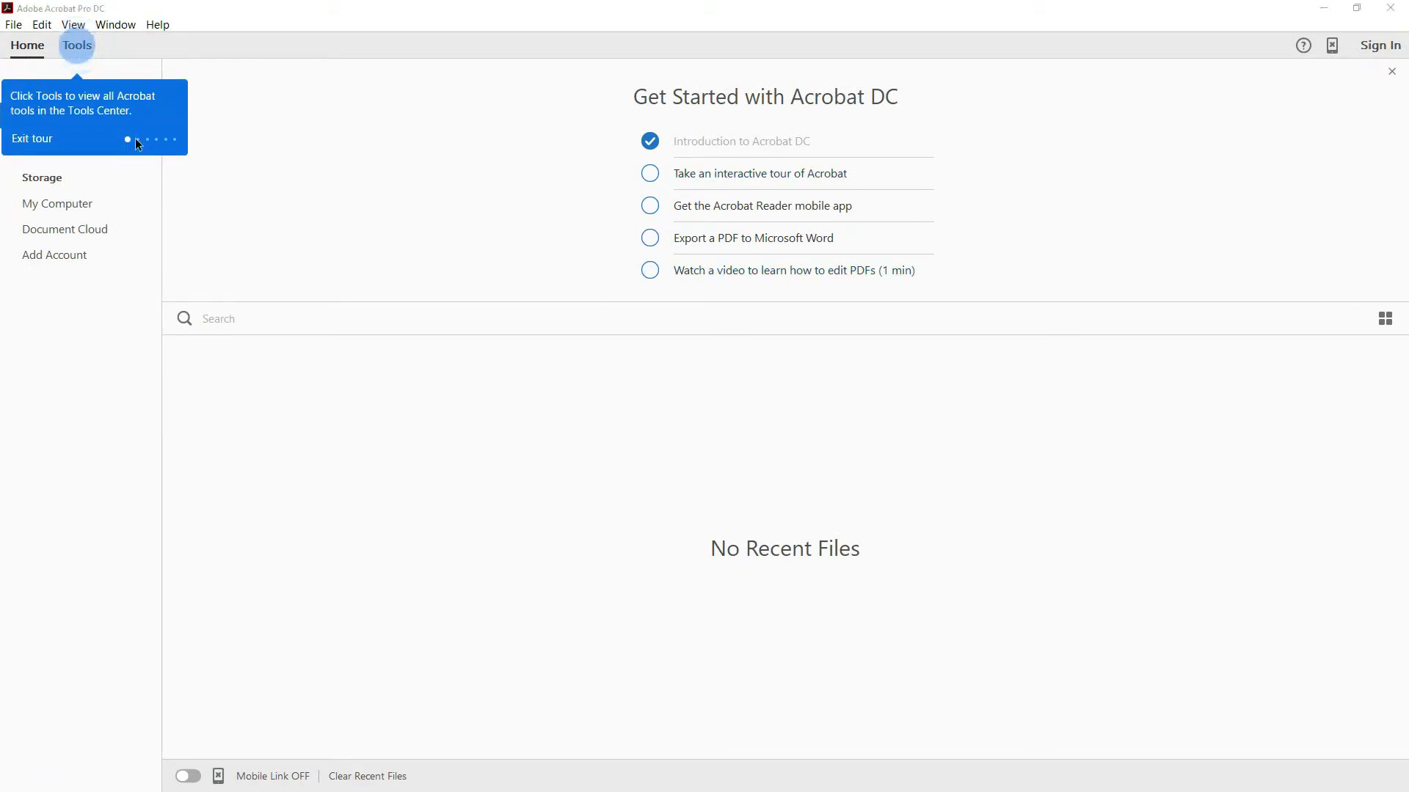
pyautogui.click(30, 139)
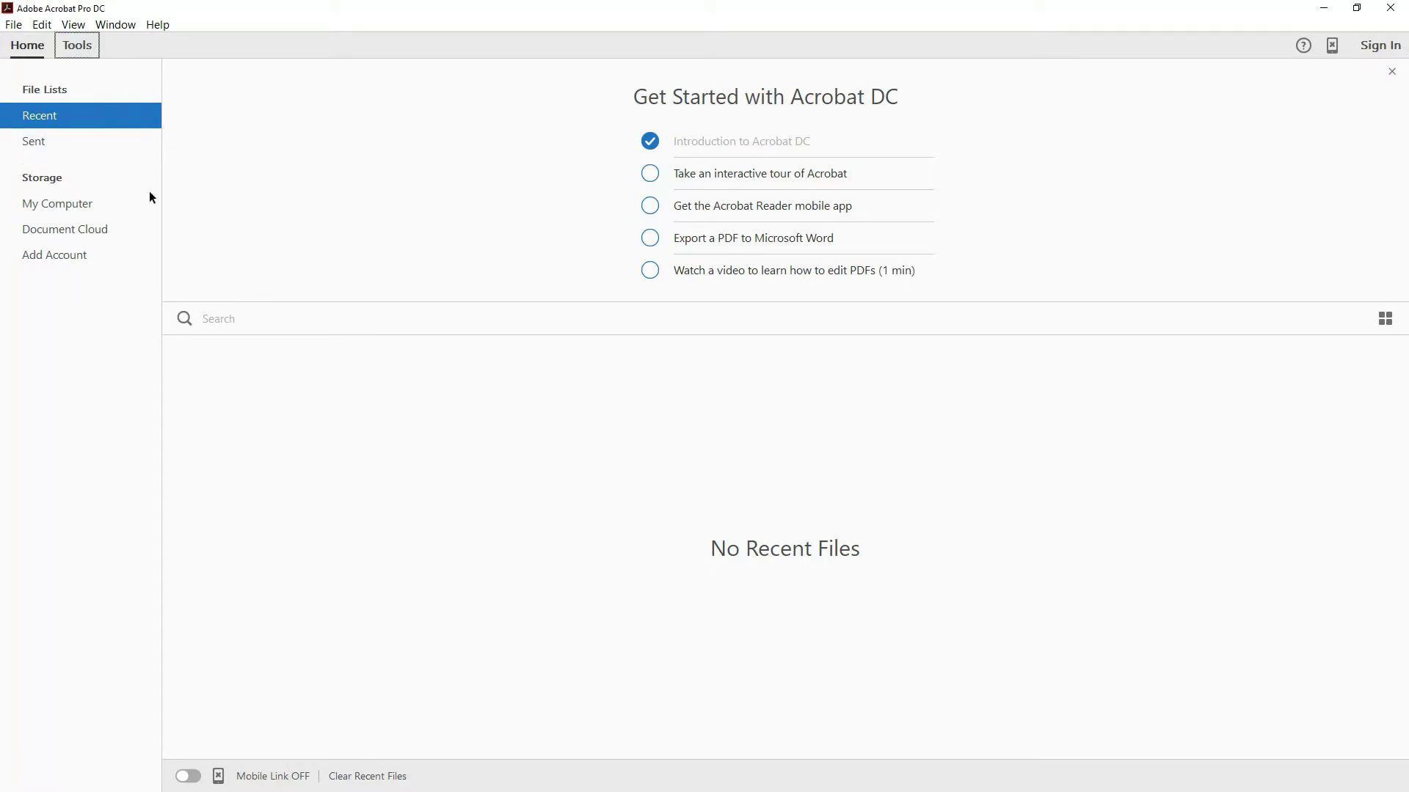
pyautogui.click(676, 208)
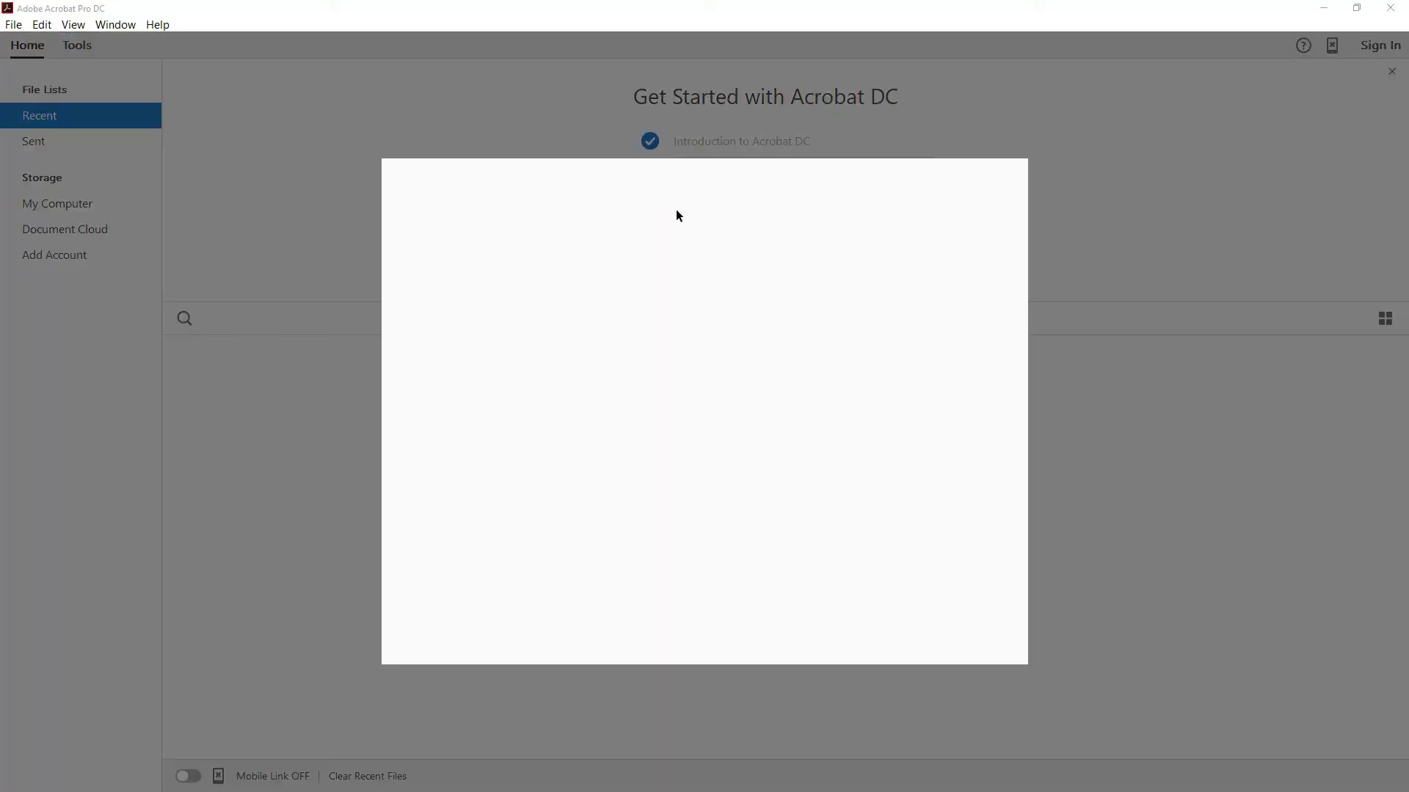